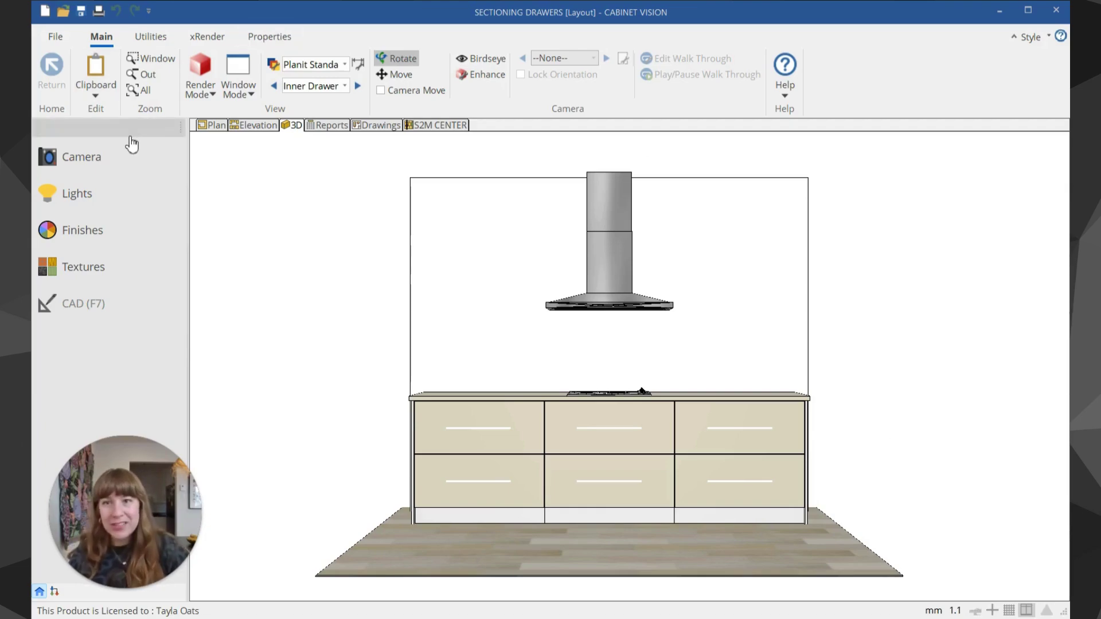
Open the leftmost drawer bank from the wall elevation and show its interior in the section view.
click(263, 126)
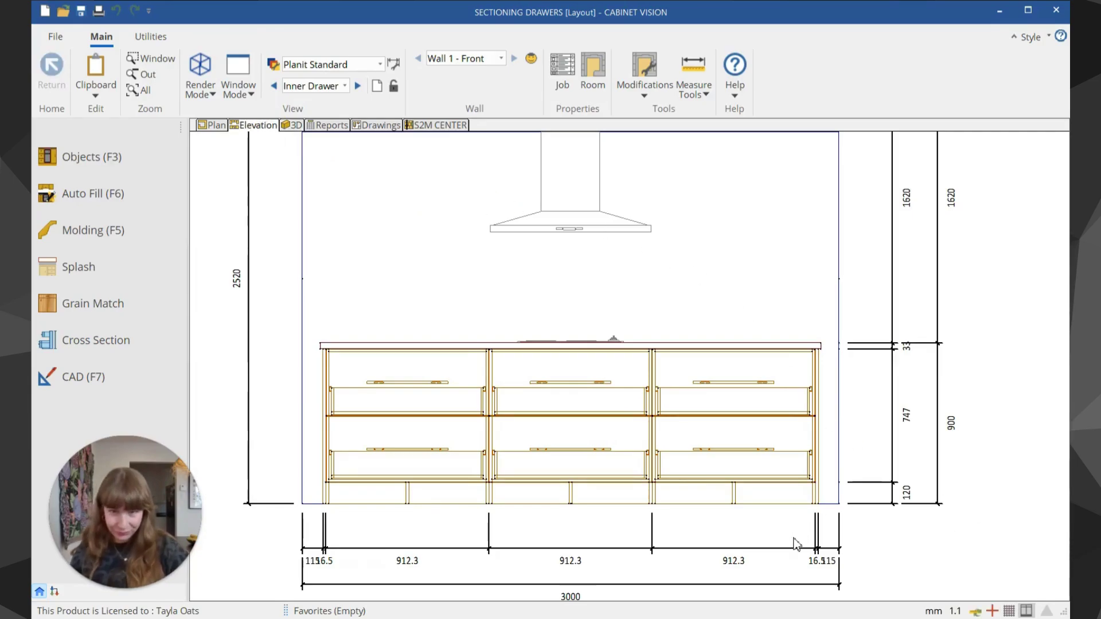
click(437, 453)
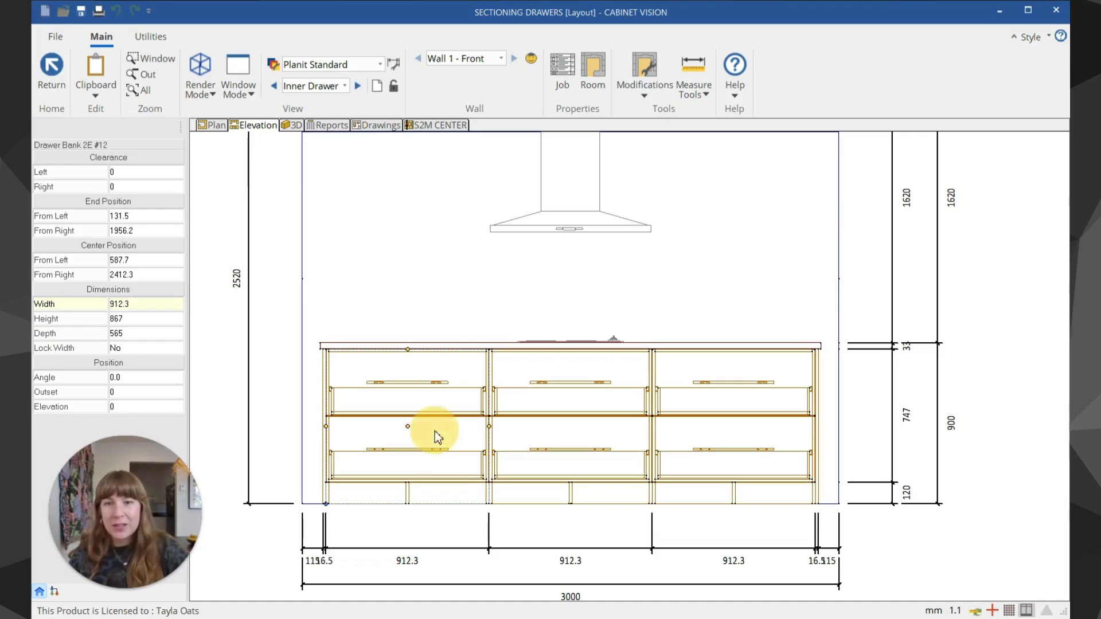
double_click(435, 435)
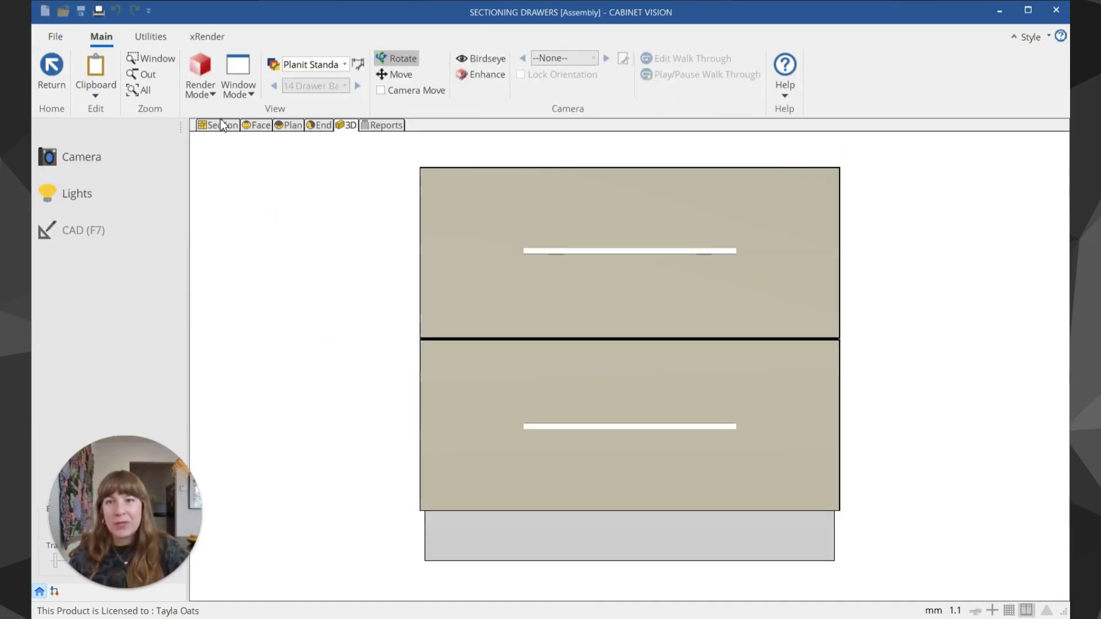
click(222, 125)
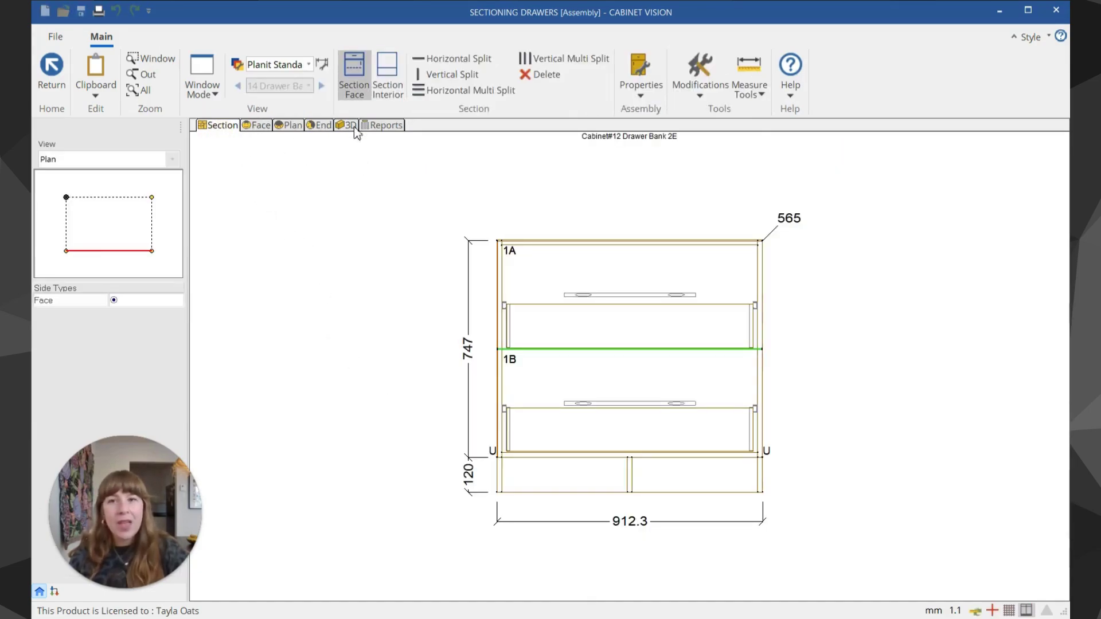
click(387, 67)
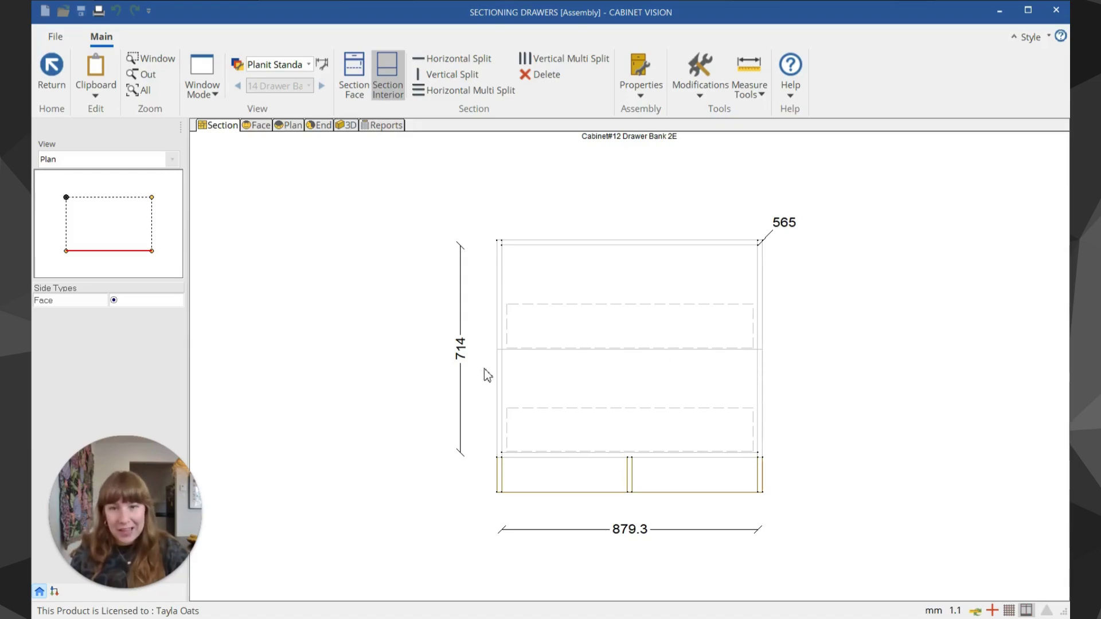
Split the drawer bank's whole interior opening horizontally with a shelf and select that shelf.
click(620, 281)
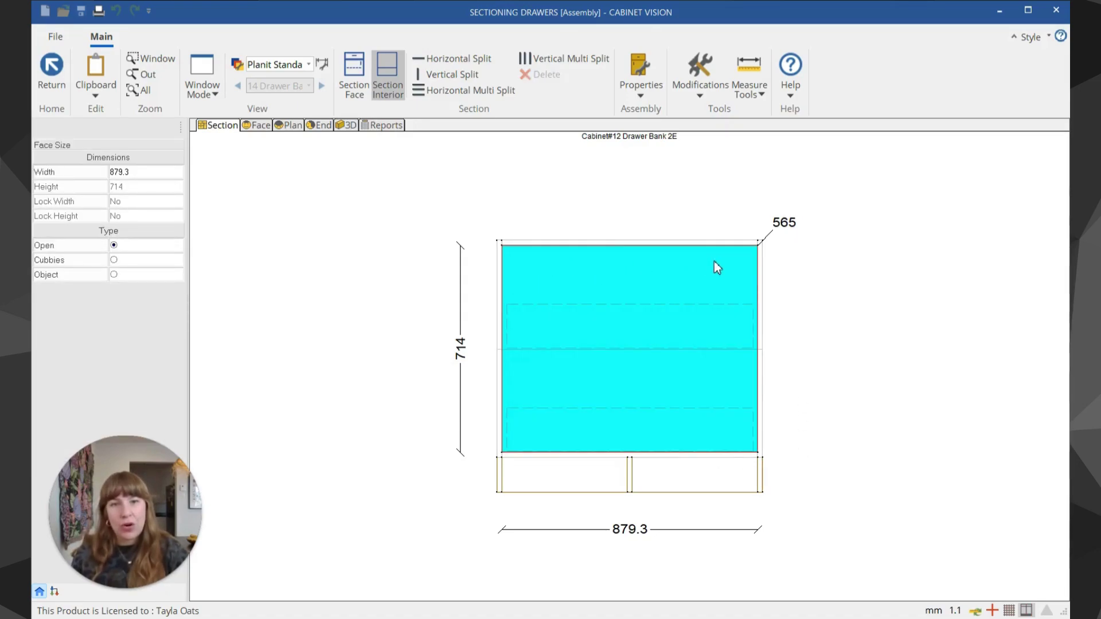
click(473, 58)
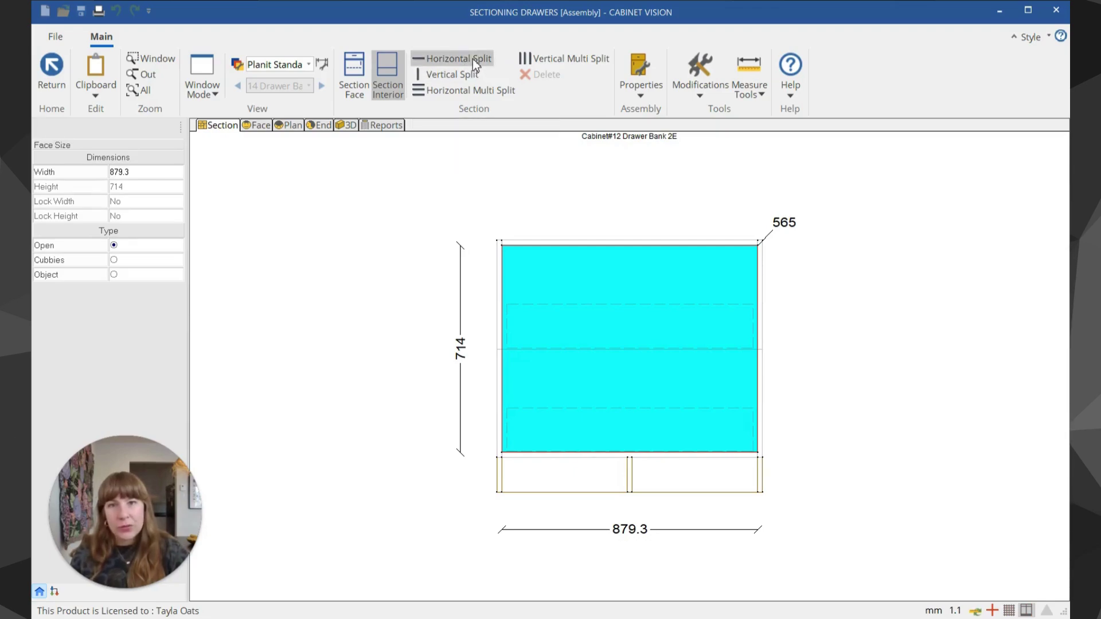
click(568, 349)
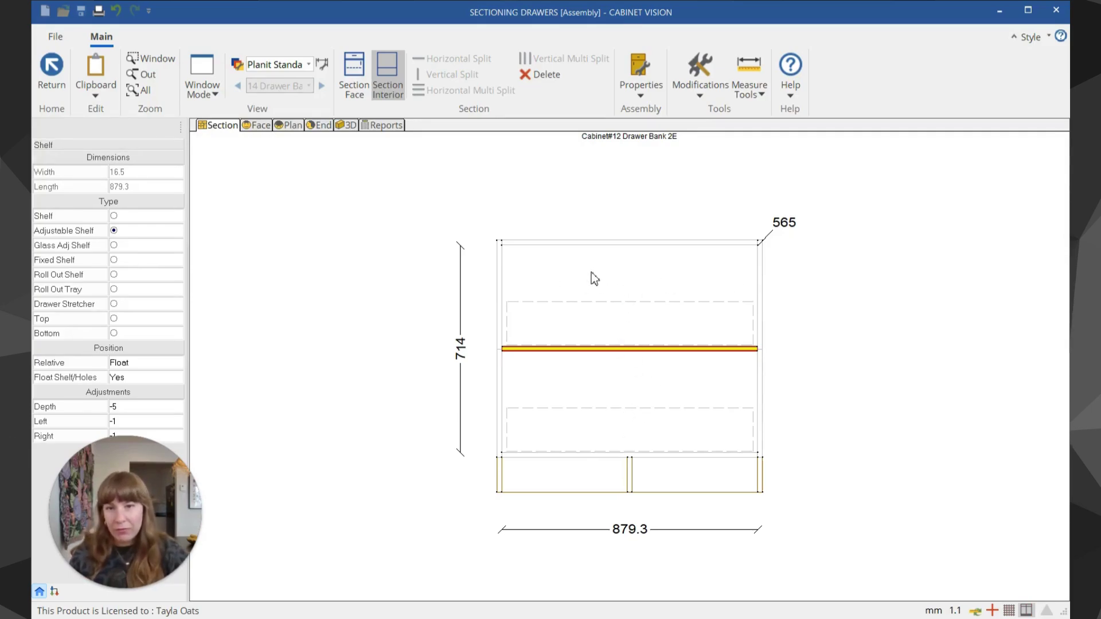
Set the height of the interior opening above the shelf to 150 mm.
click(595, 286)
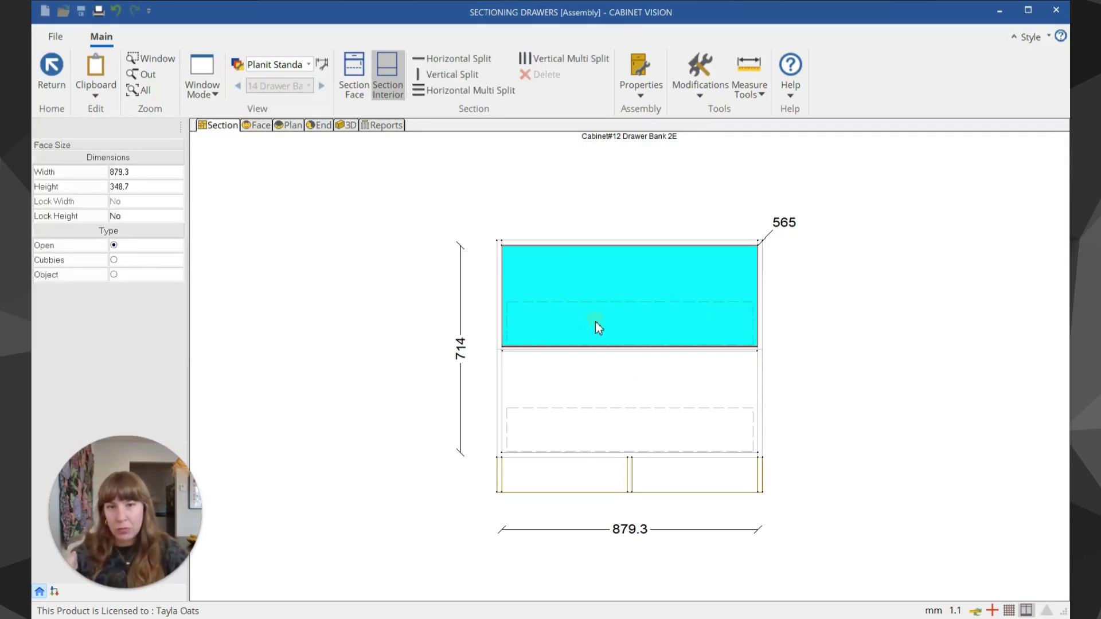
click(141, 188)
text(1)
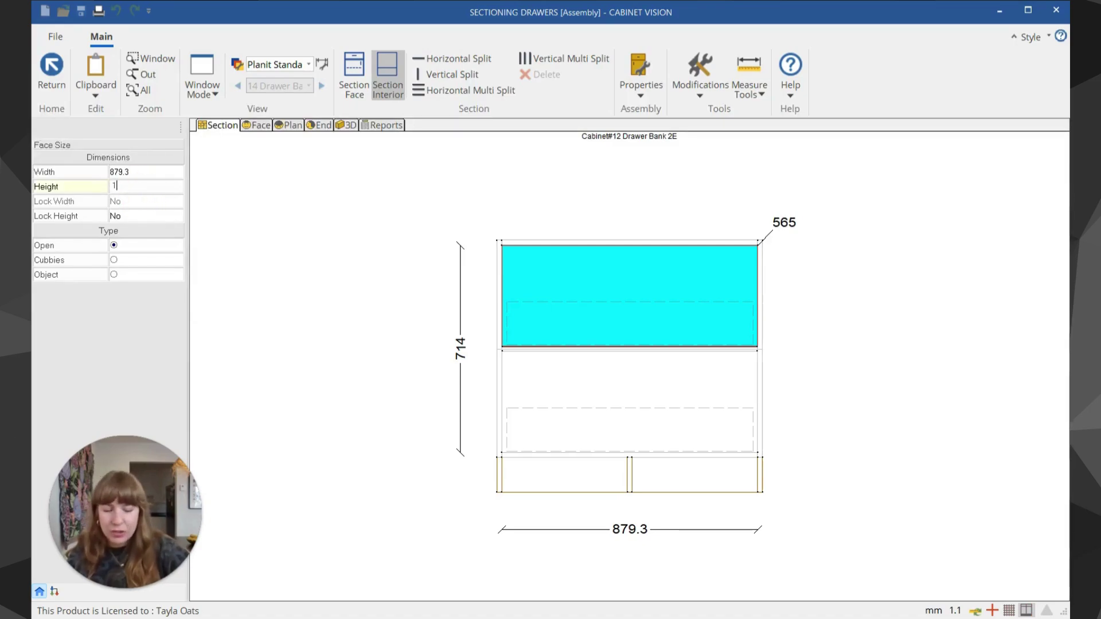
text(50)
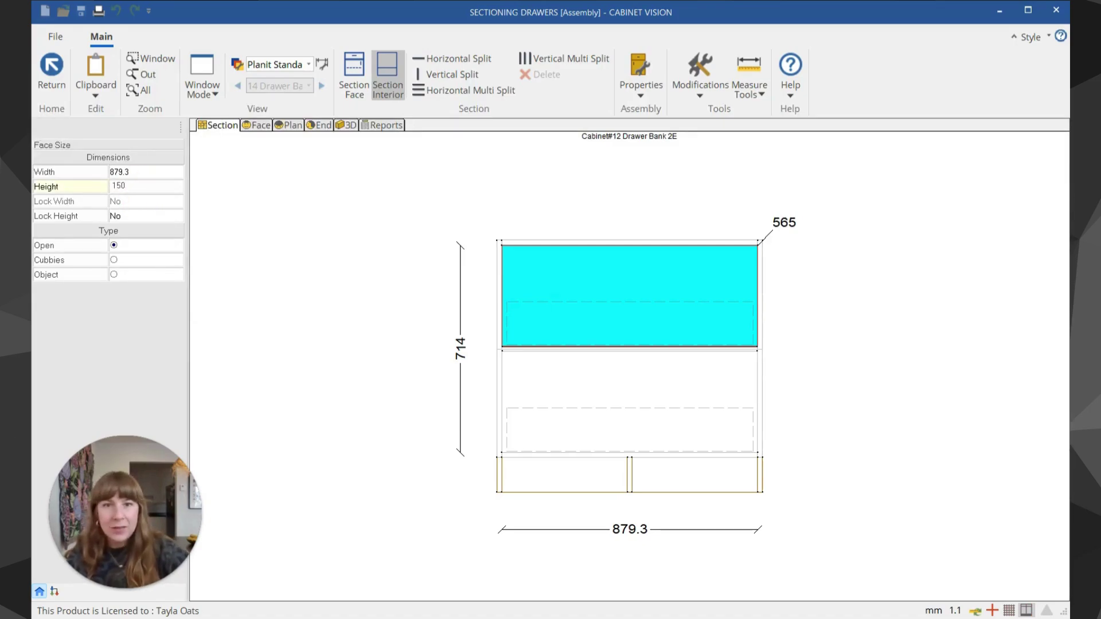
key(Return)
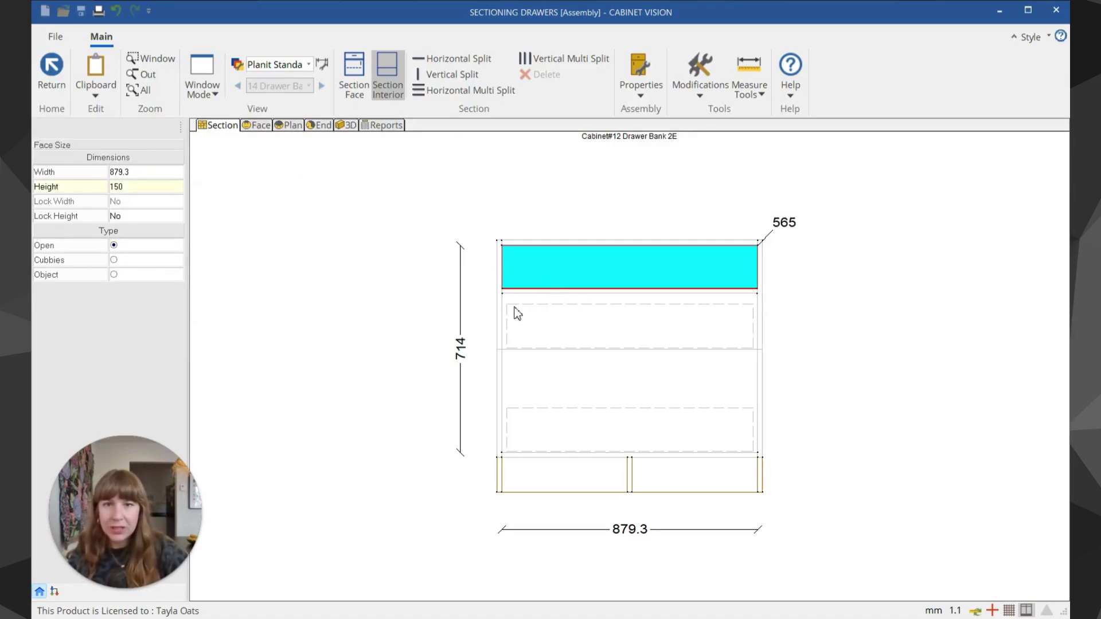
Change the adjustable shelf in the drawer bank's interior to a Roll Out Tray.
click(592, 293)
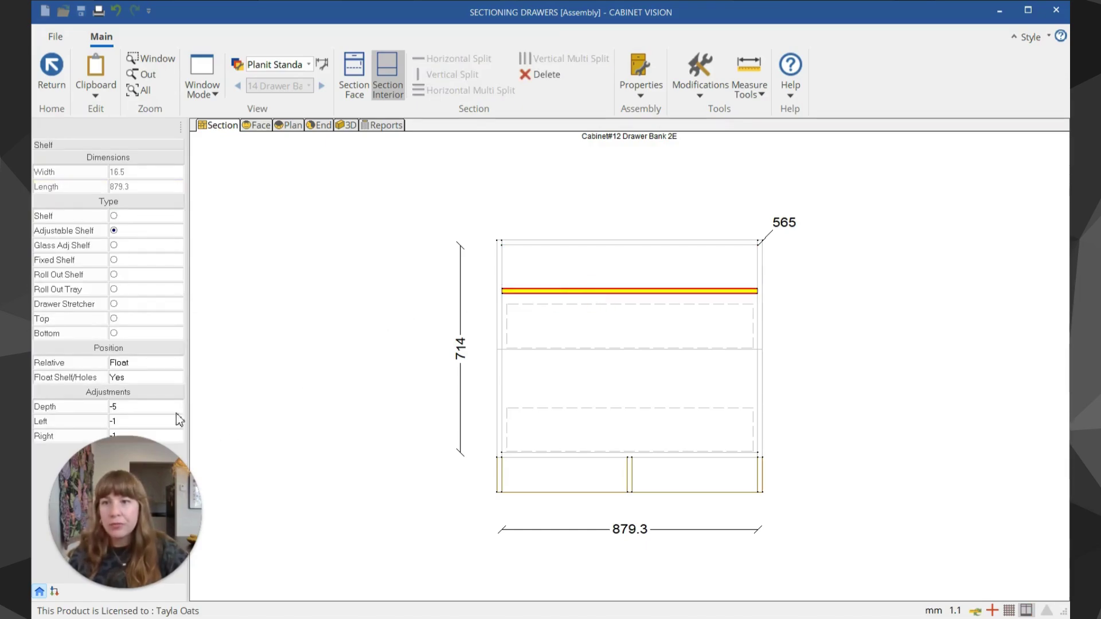
click(114, 289)
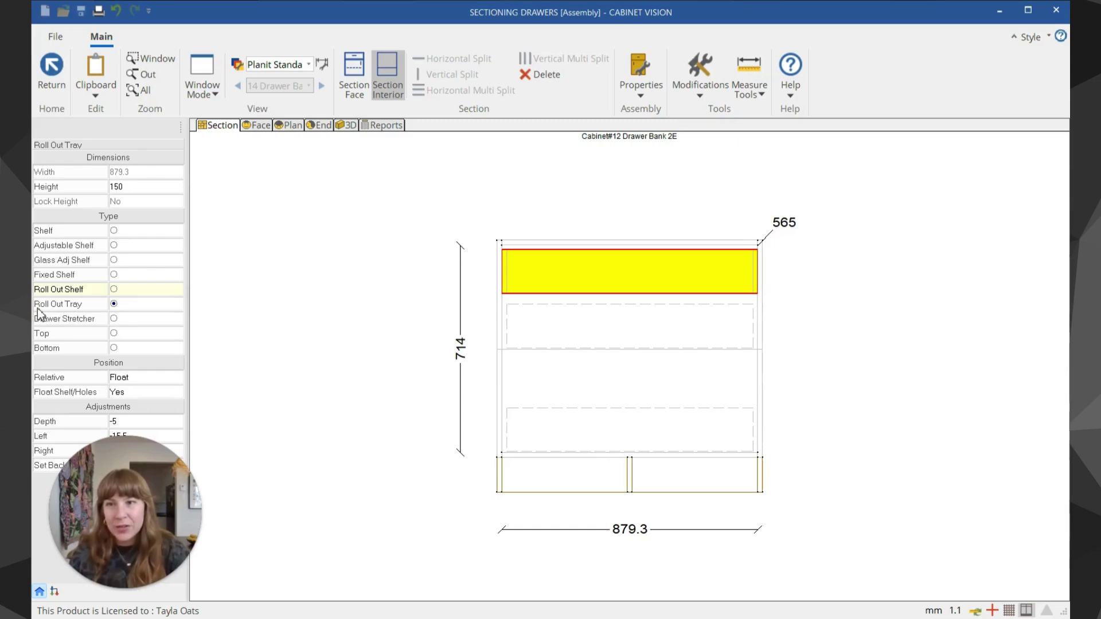
click(444, 201)
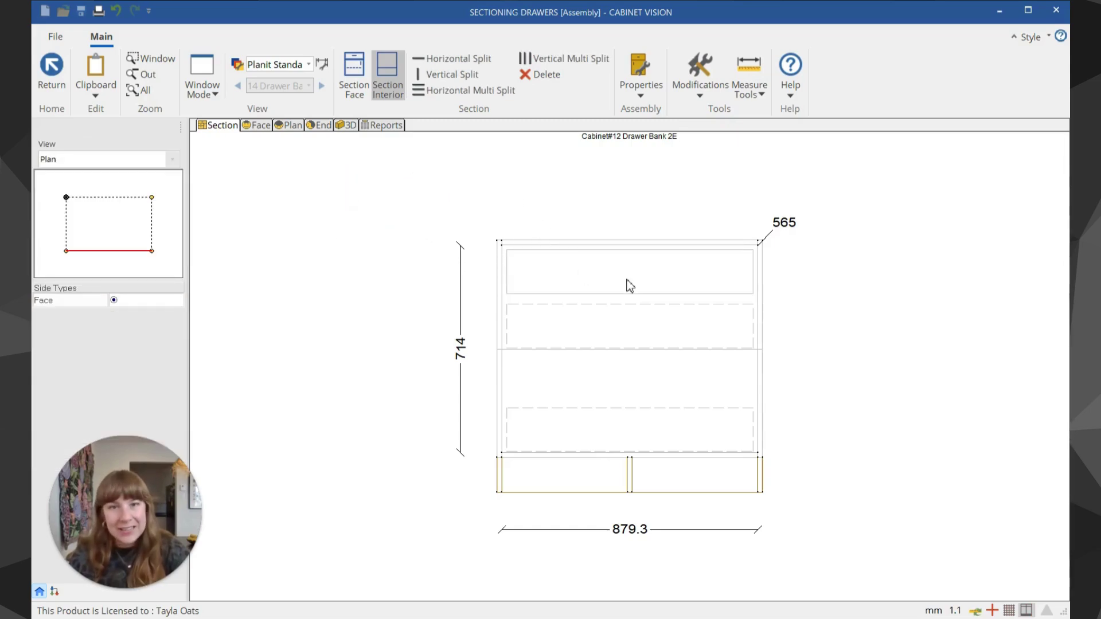
Return to the layout and set the leftmost drawer bank's drawers nearly fully open and its roll-outs about halfway open in its assembly properties.
click(51, 68)
right_click(406, 396)
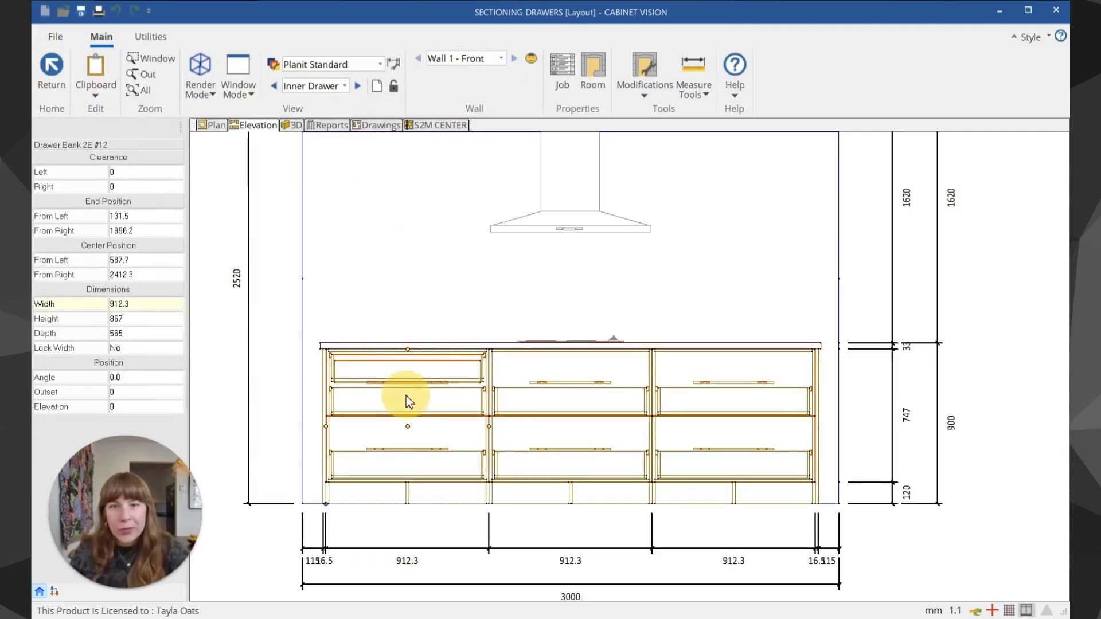
click(437, 333)
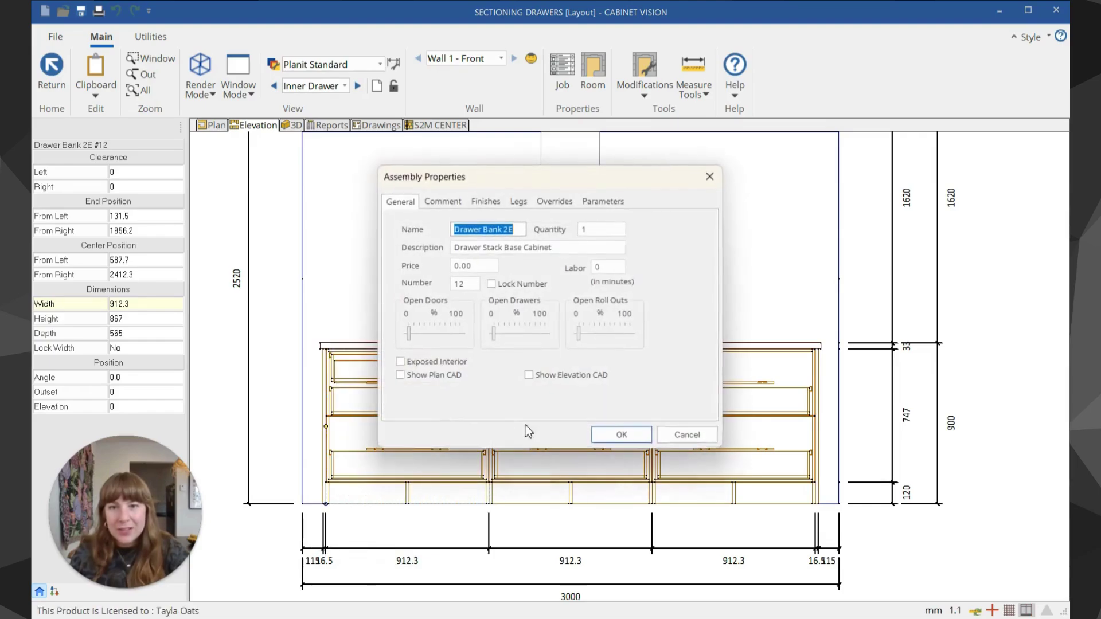
drag(493, 333, 541, 335)
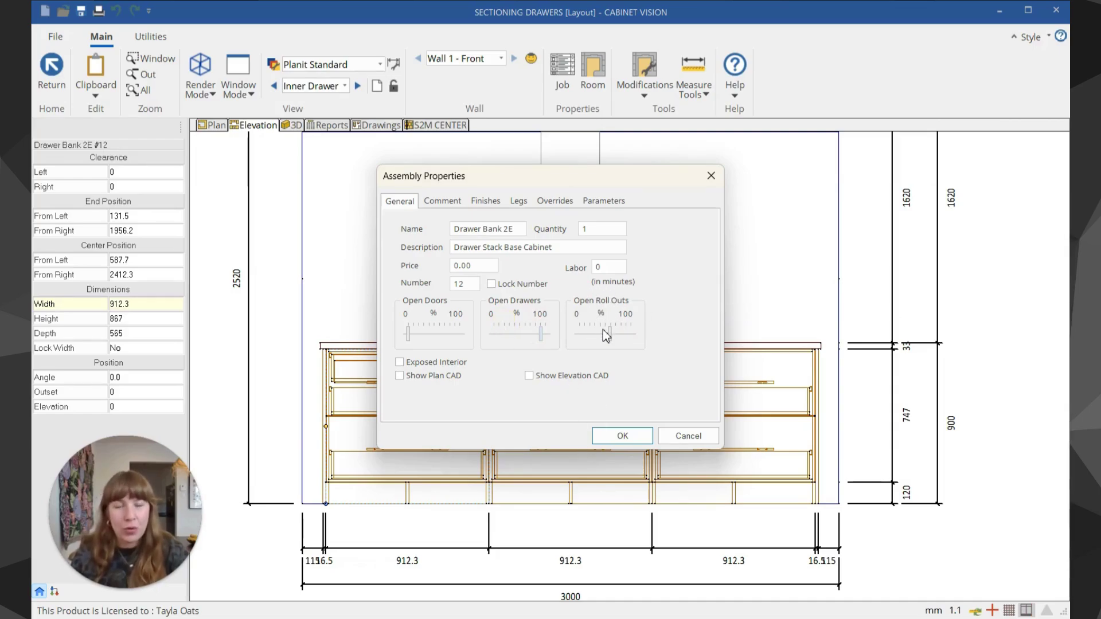
click(632, 437)
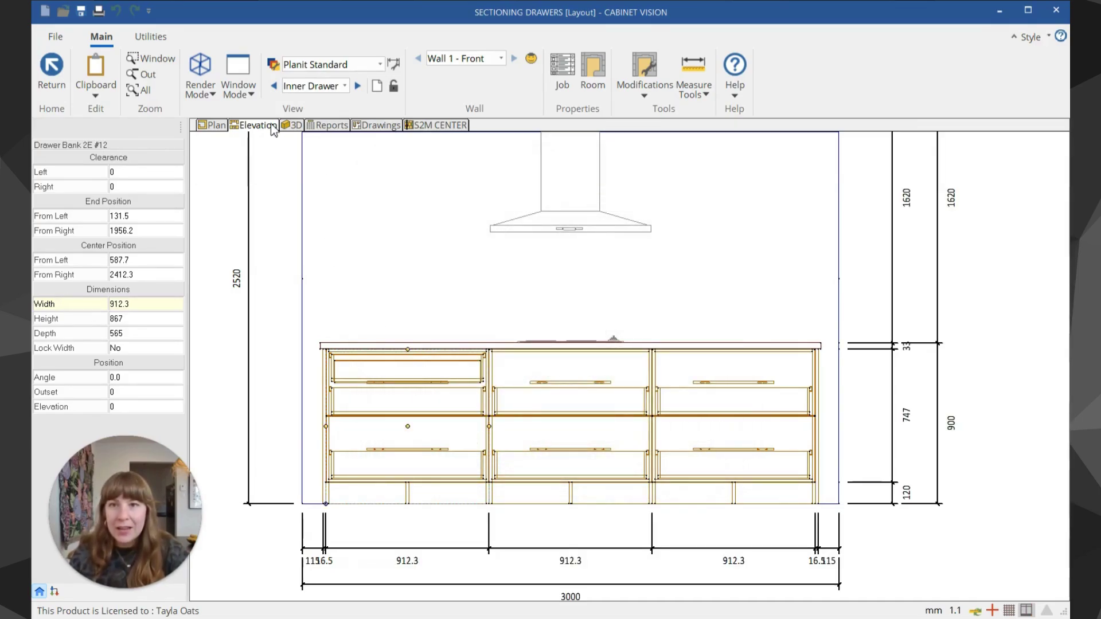
Examine the opened drawers and the inner roll-out tray of the leftmost drawer bank in 3D.
click(293, 125)
drag(892, 432, 672, 496)
scroll(573, 381, up, 6)
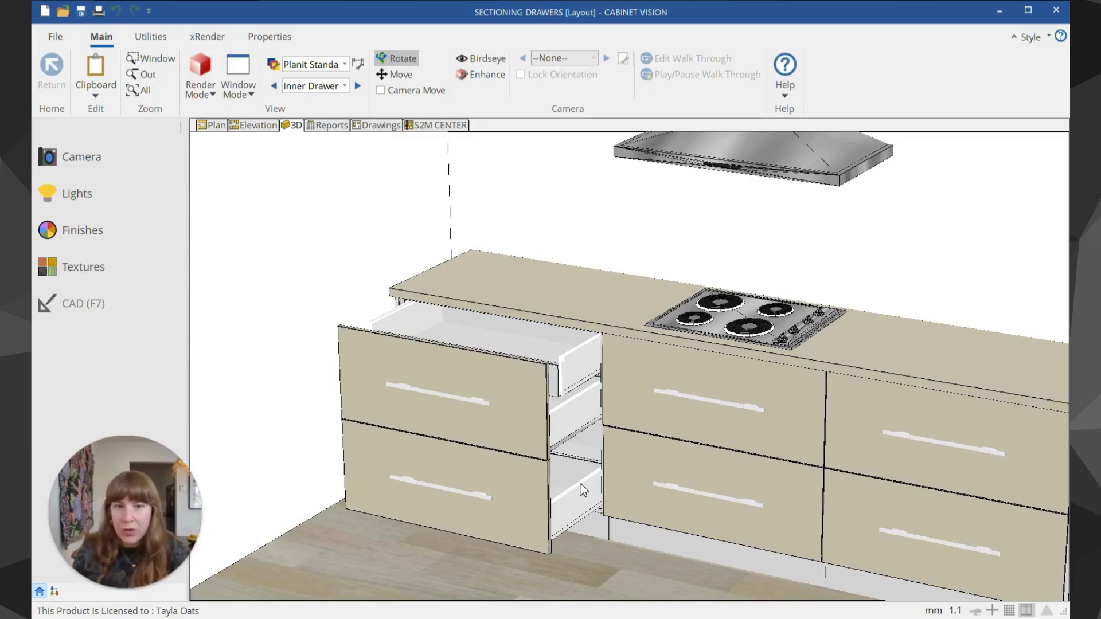
drag(603, 428, 484, 436)
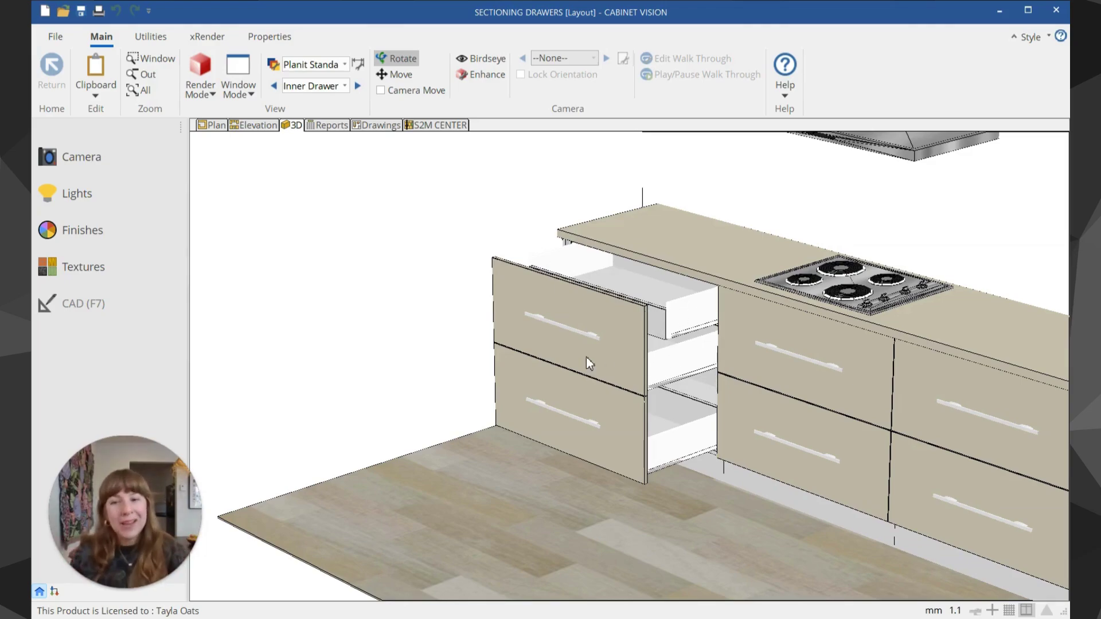
Open the rightmost drawer bank from the wall elevation and show its interior section.
click(261, 130)
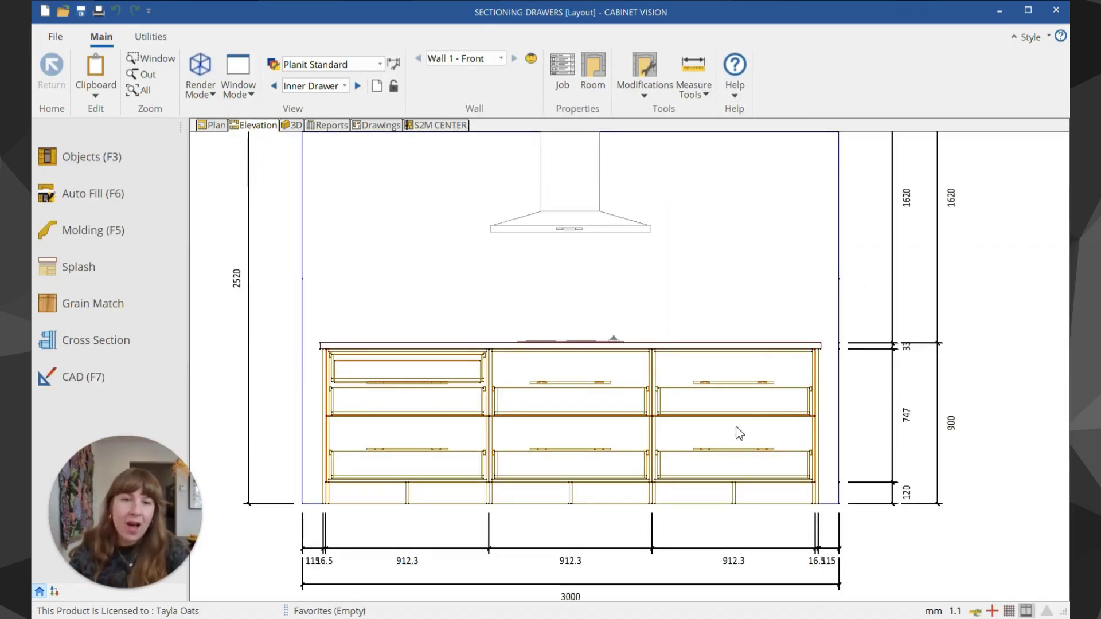
click(710, 401)
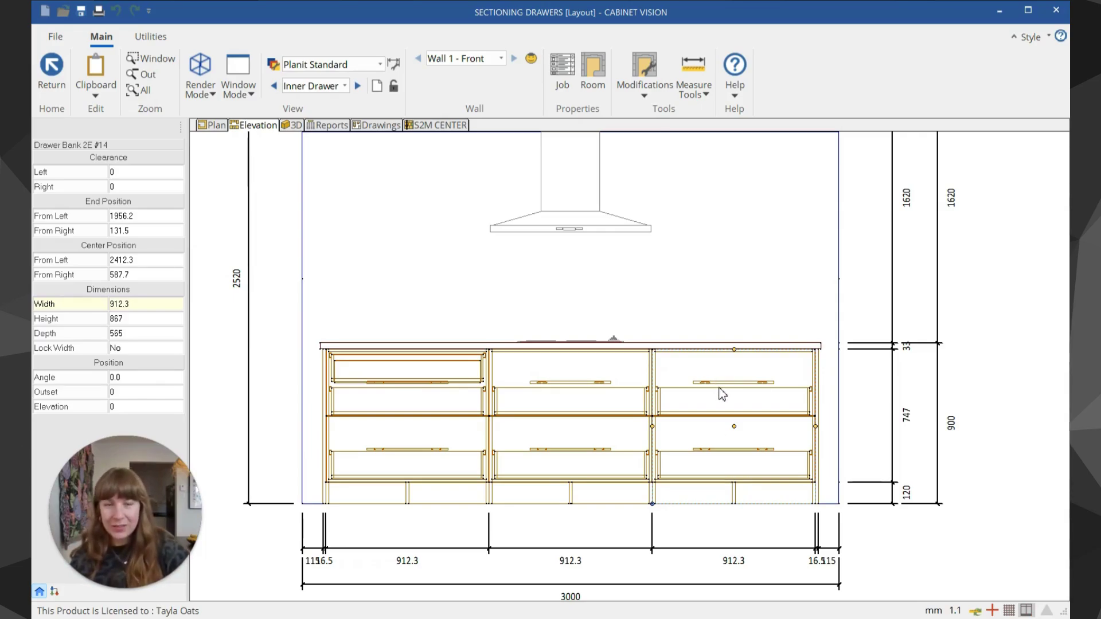
double_click(721, 394)
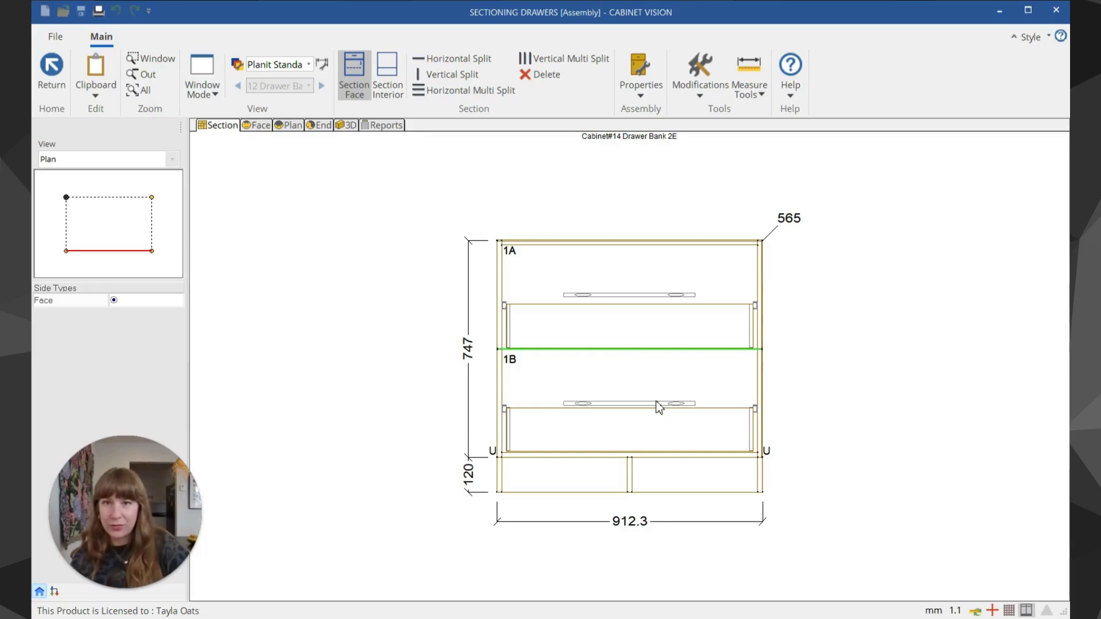
click(387, 77)
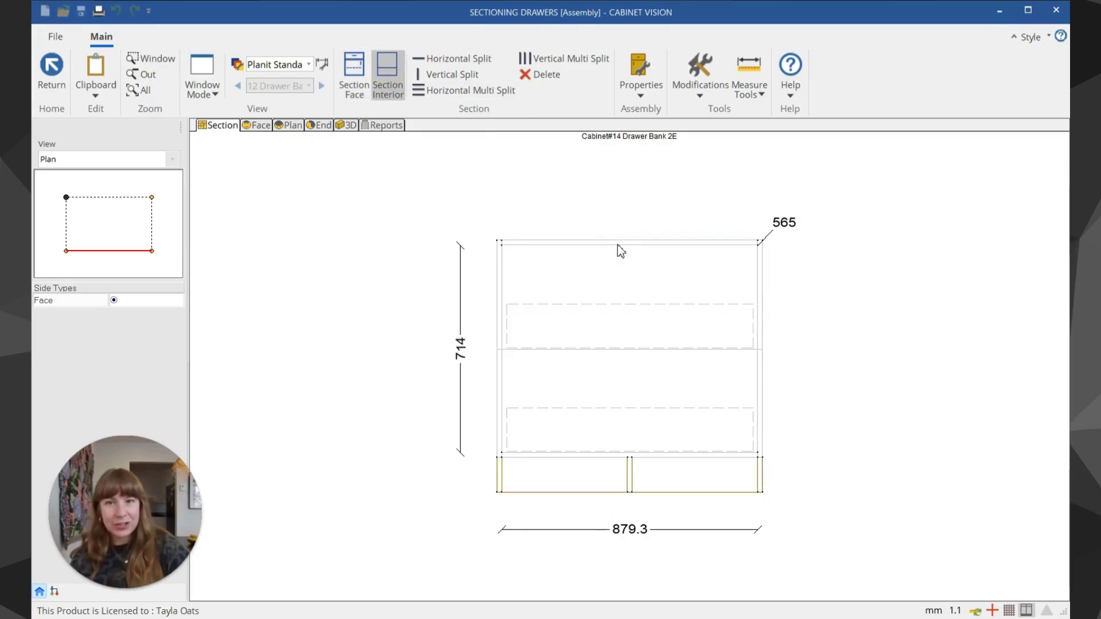
Split the rightmost drawer bank's interior opening horizontally into 3 equal openings, with Roll Out as the separator.
click(624, 280)
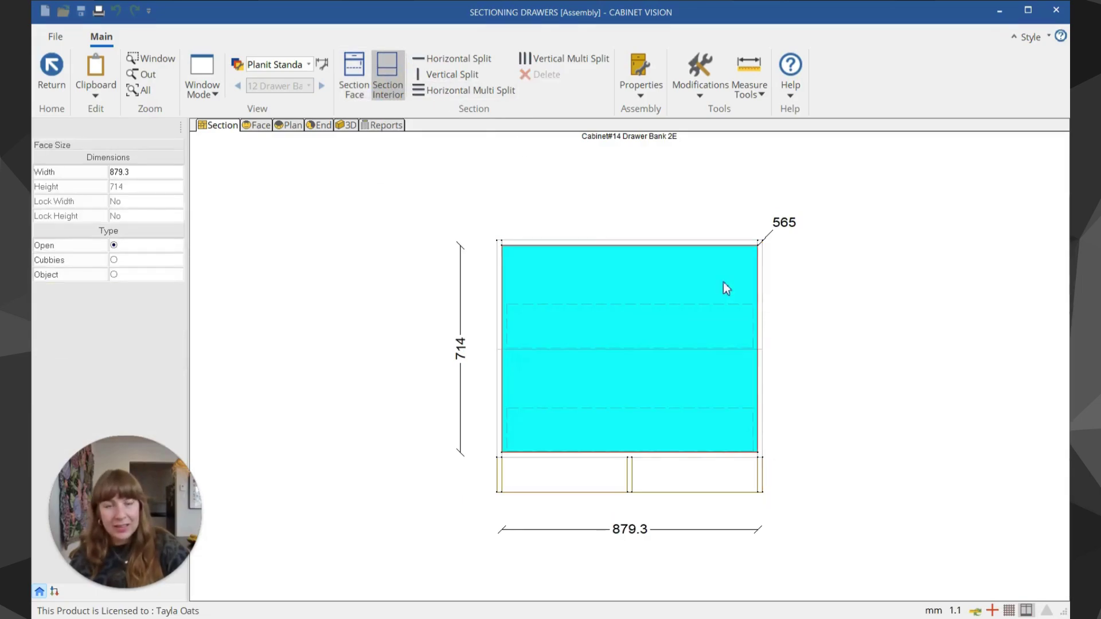
click(501, 91)
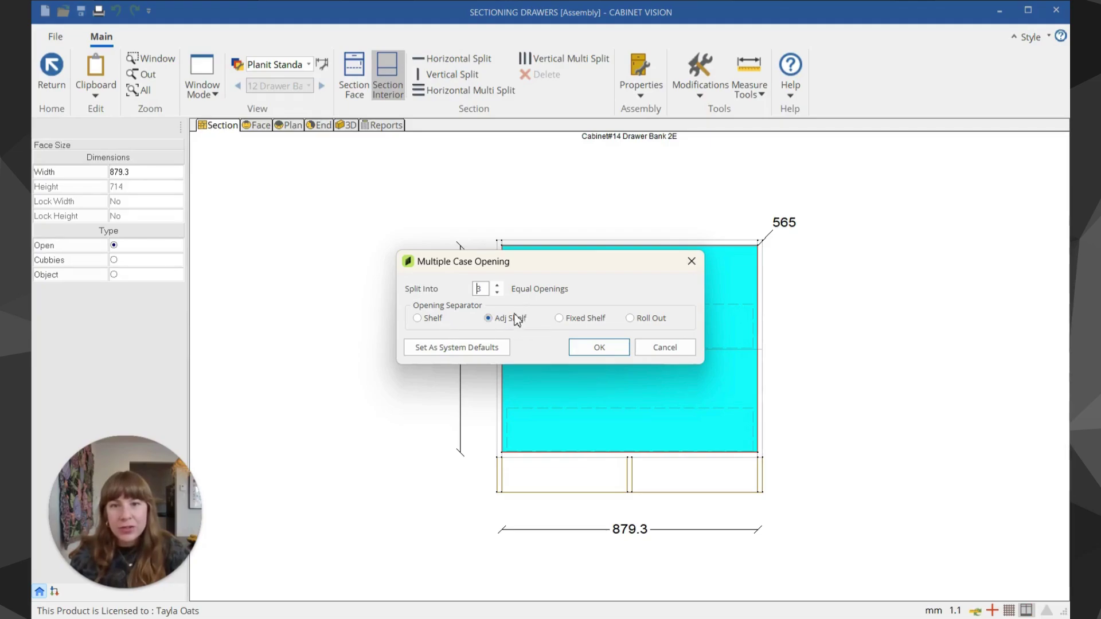
click(642, 318)
click(599, 347)
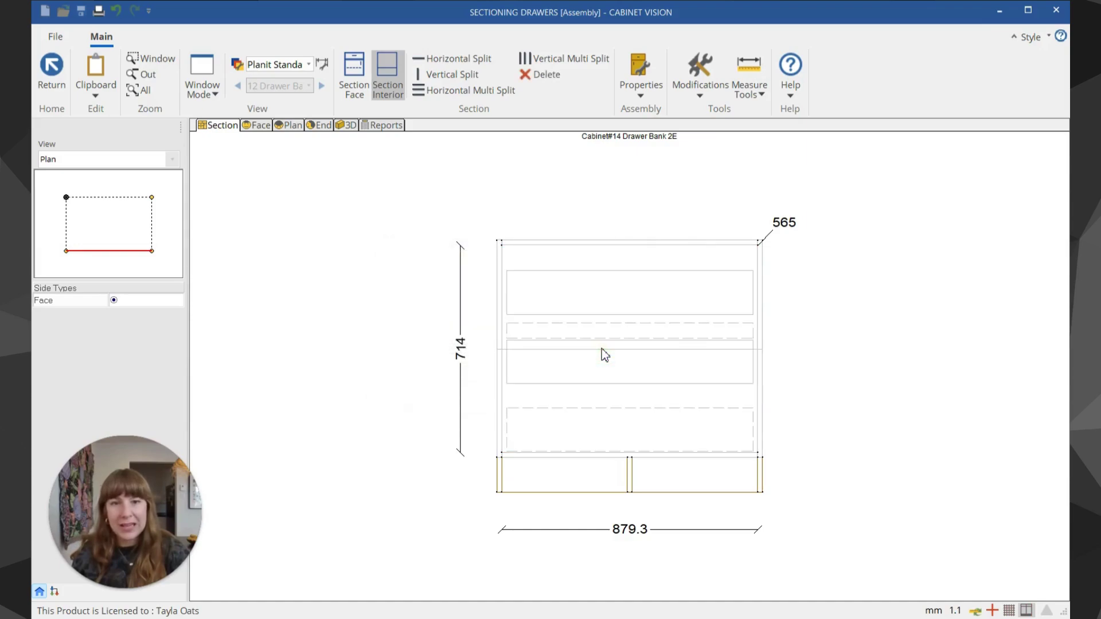
Check the properties of the two roll-out trays and the heights of the openings around them.
click(599, 299)
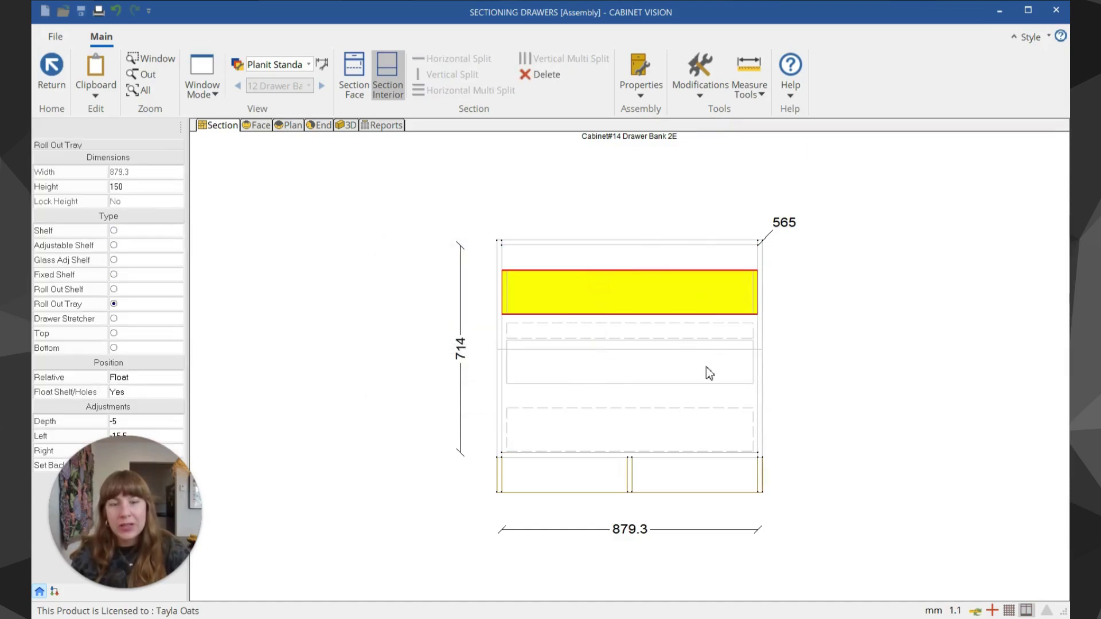
click(689, 375)
click(654, 302)
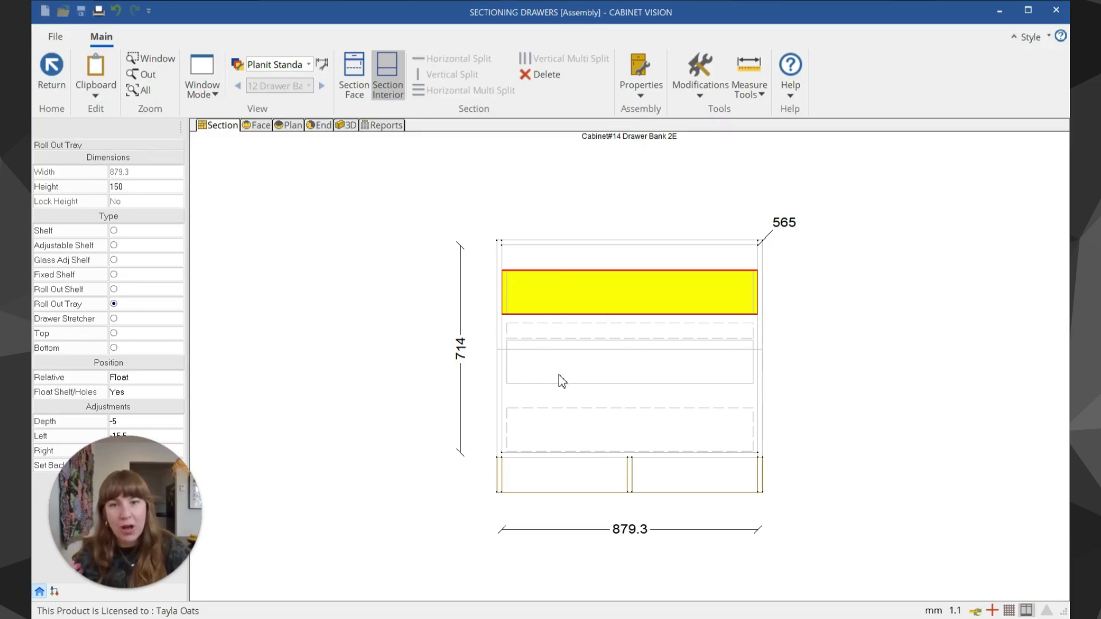
click(576, 252)
click(575, 328)
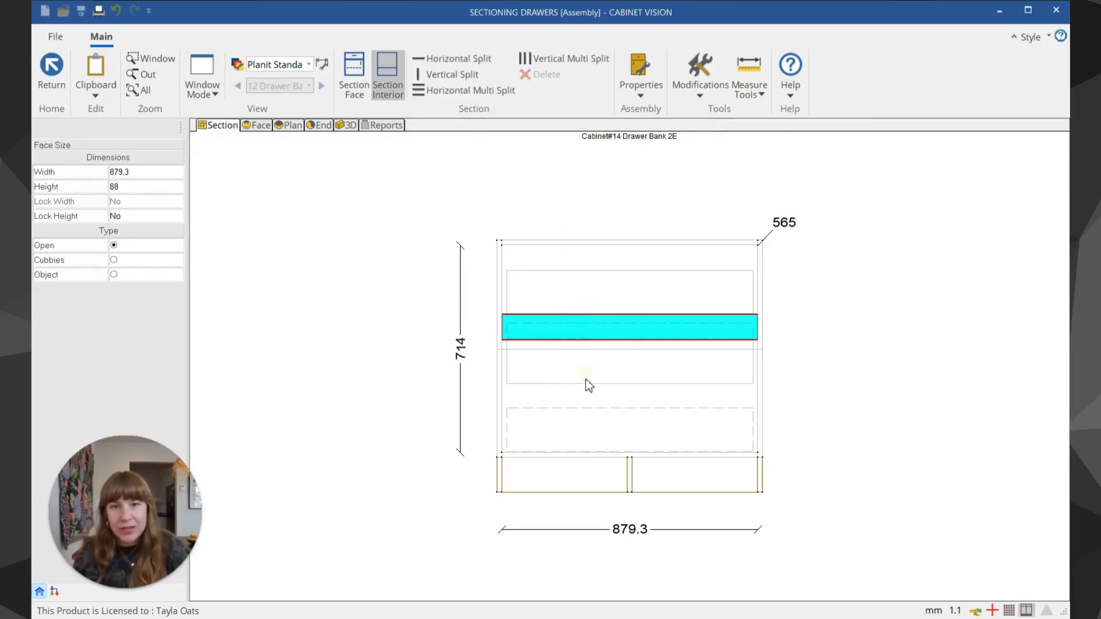
click(587, 404)
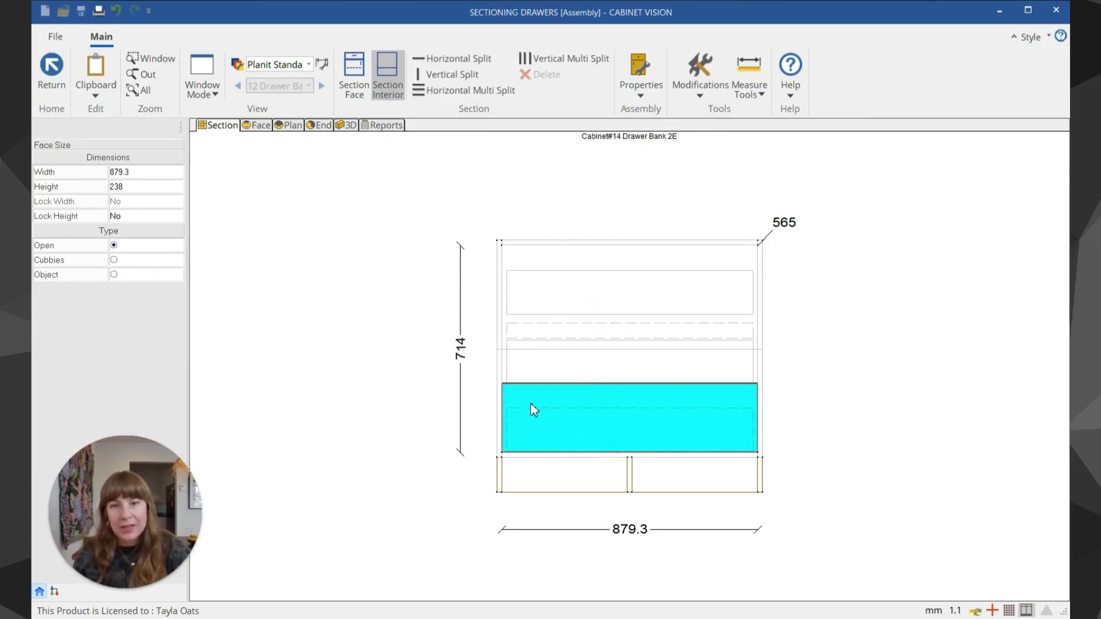
click(368, 227)
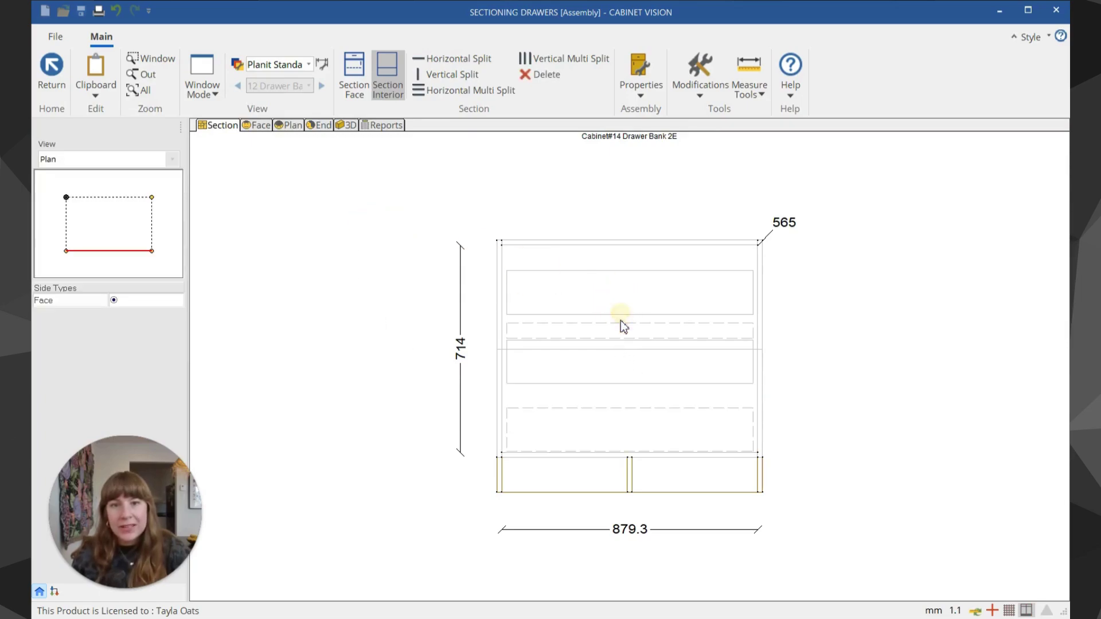
Set the height of the rightmost drawer bank's bottom interior opening to 180 mm.
scroll(620, 321, down, 4)
scroll(642, 379, up, 5)
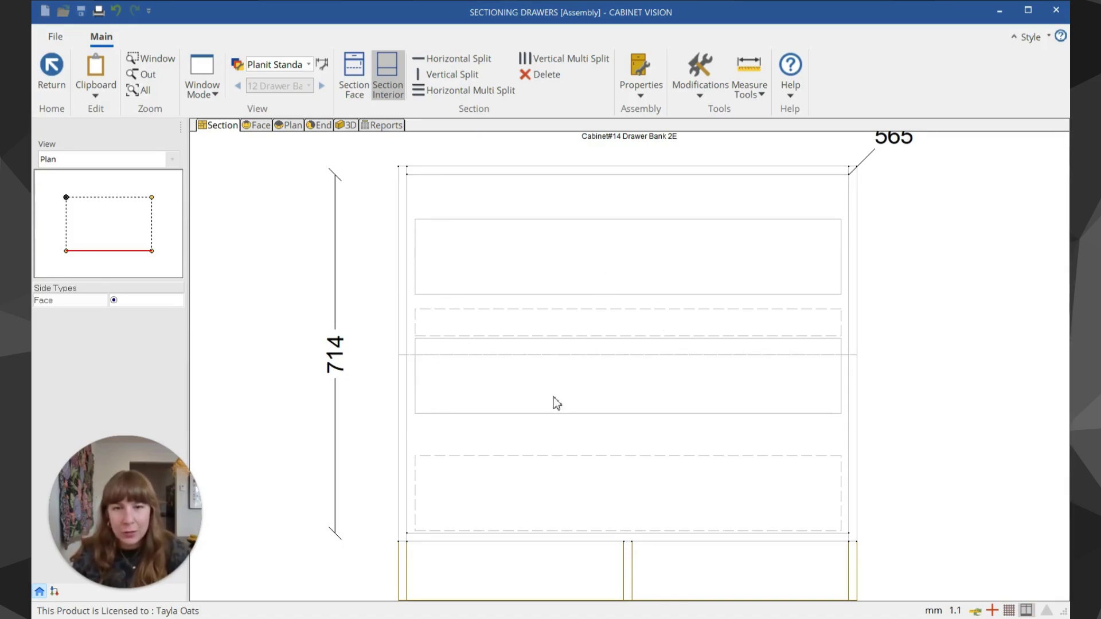
click(456, 449)
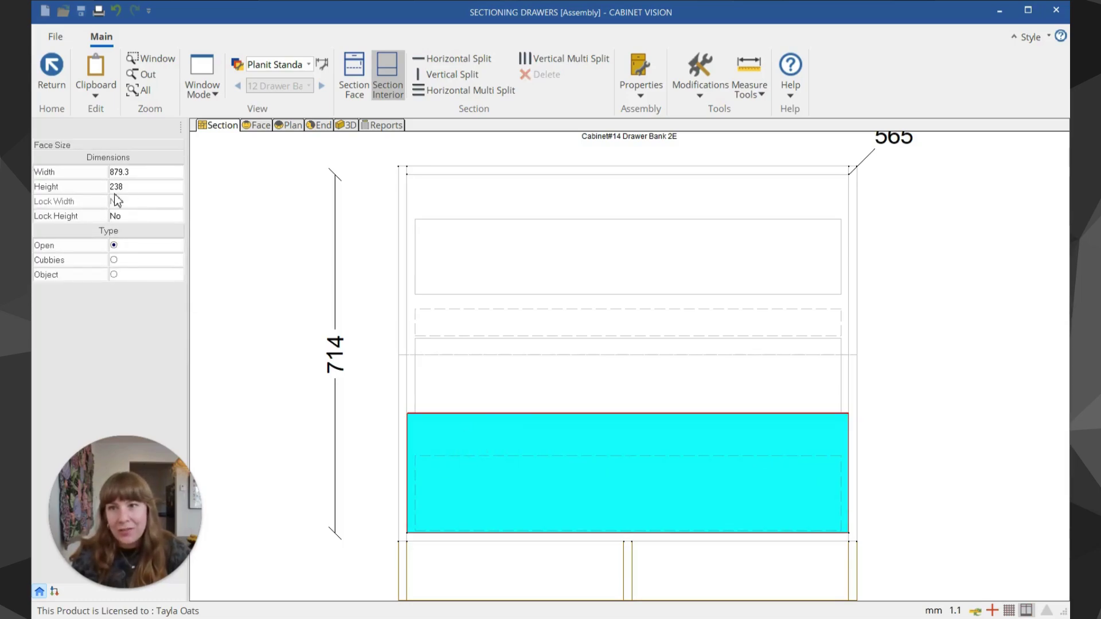
click(136, 186)
text(1)
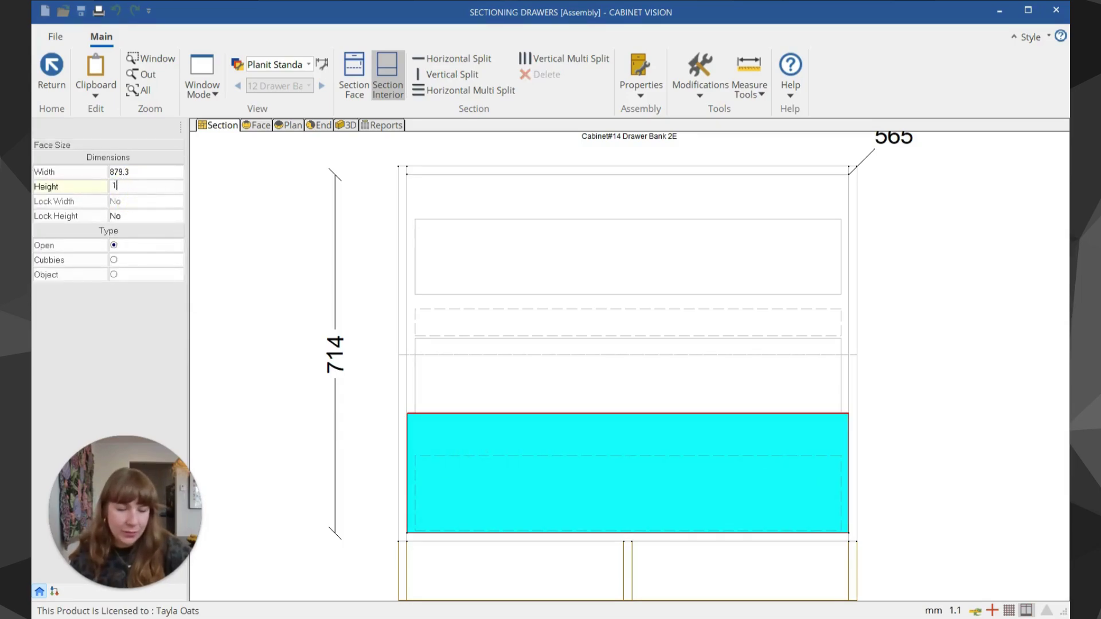
text(80)
key(Return)
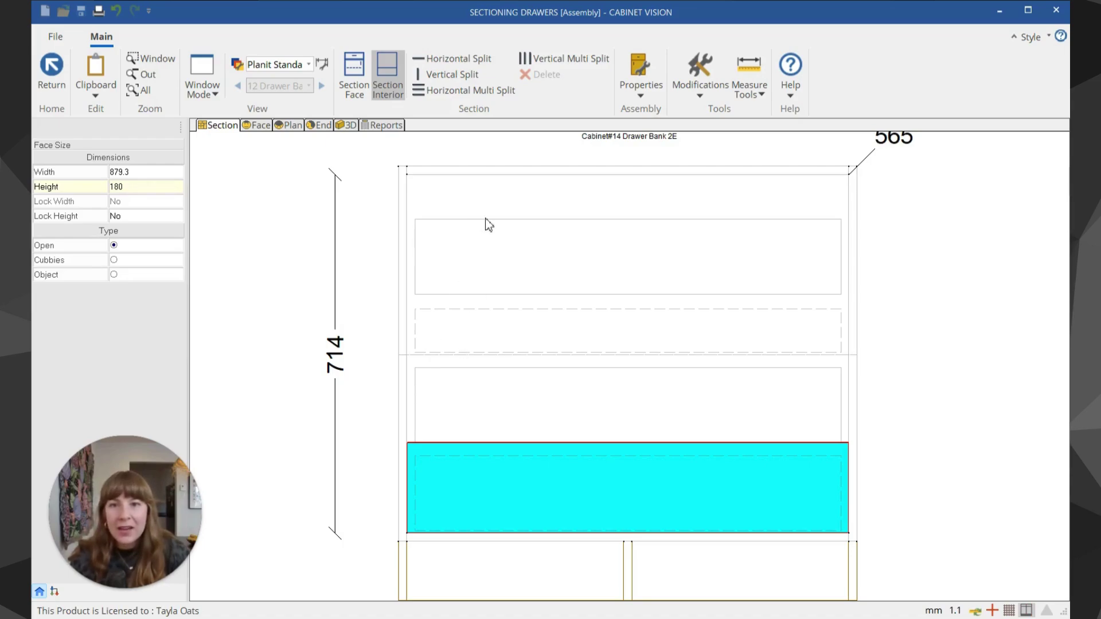
Set the height of the top interior opening, above the upper roll-out, to 50 mm.
click(470, 204)
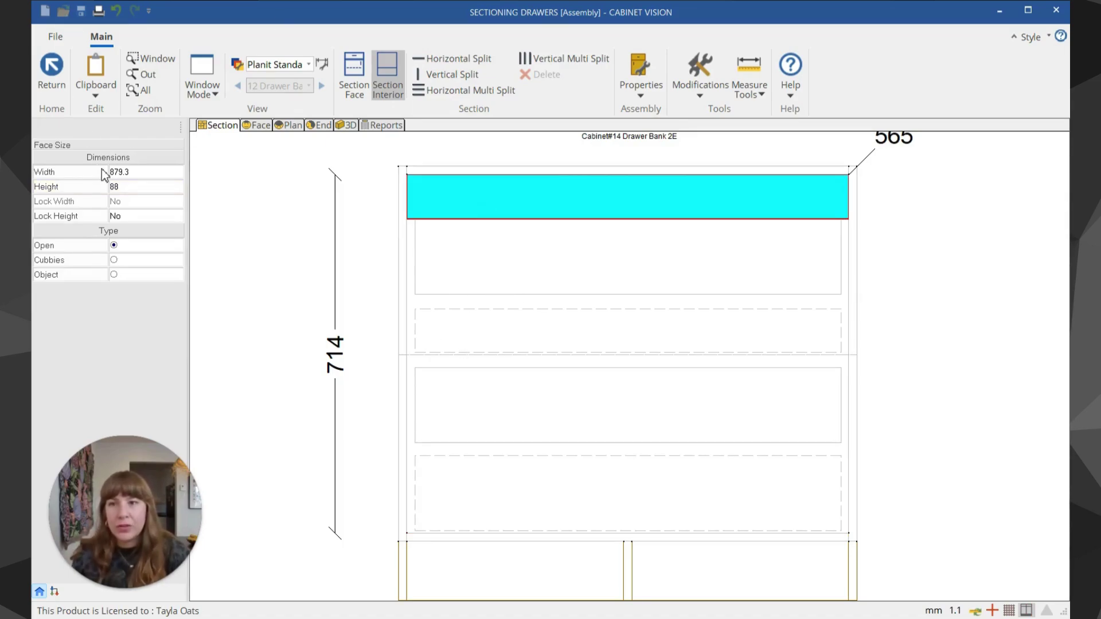
click(128, 187)
text(50)
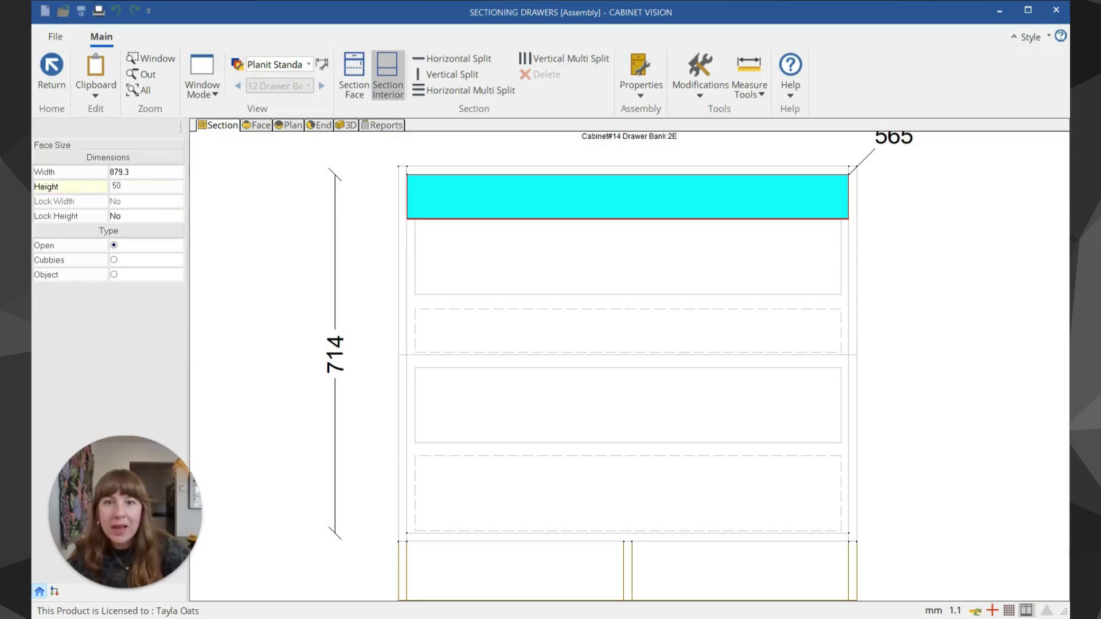
key(Return)
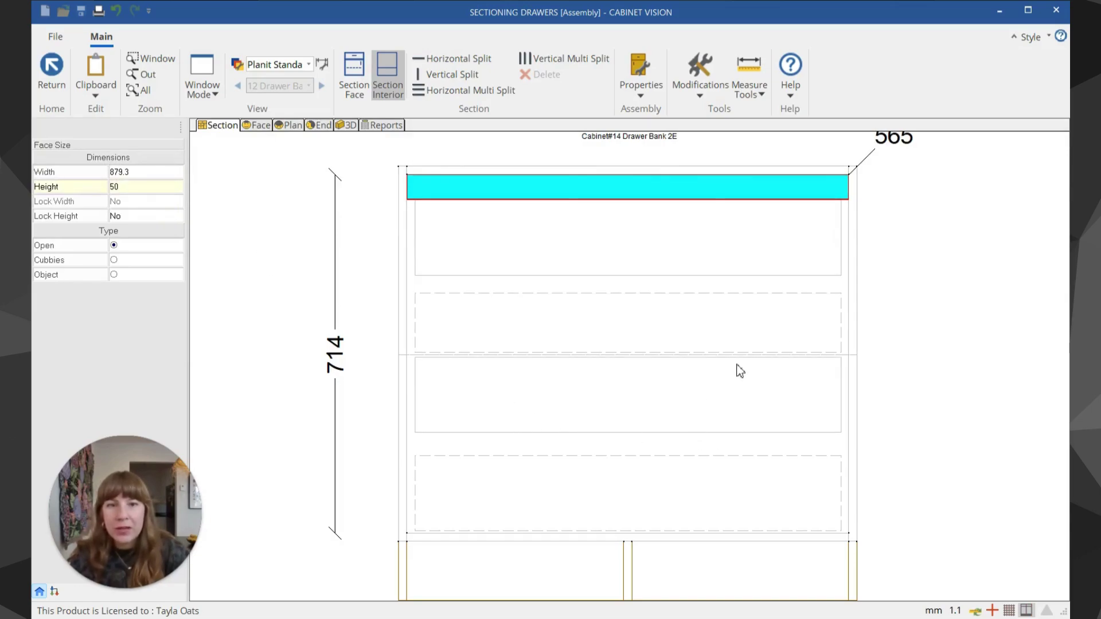
Set the rightmost drawer bank's drawers to 100% open and its roll-outs to about 50%, and view the result in the room's 3D view.
click(57, 85)
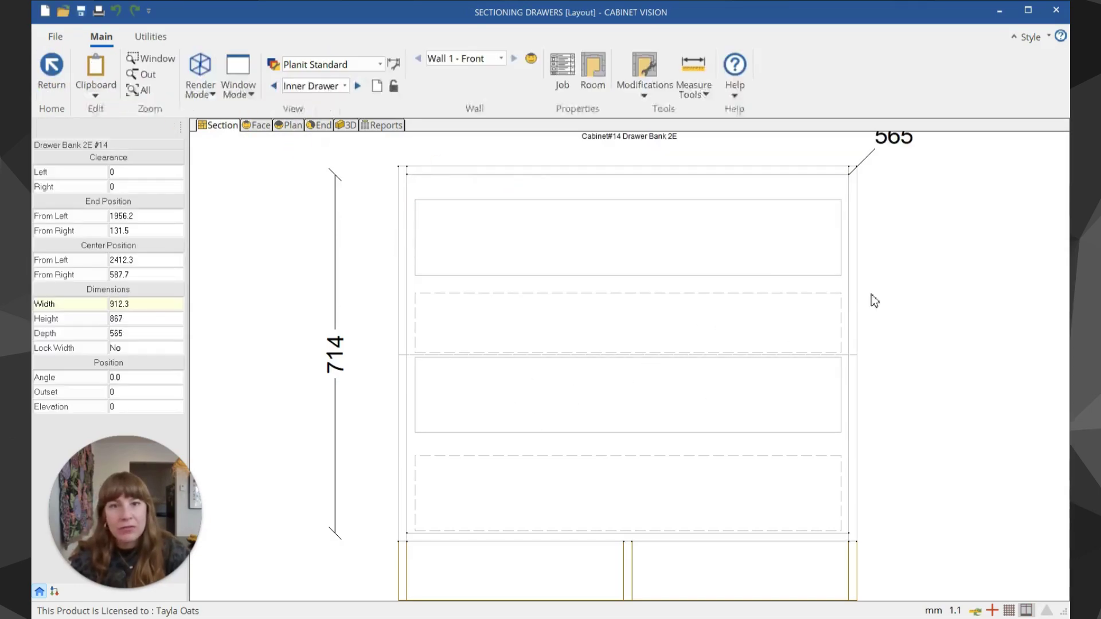
right_click(775, 396)
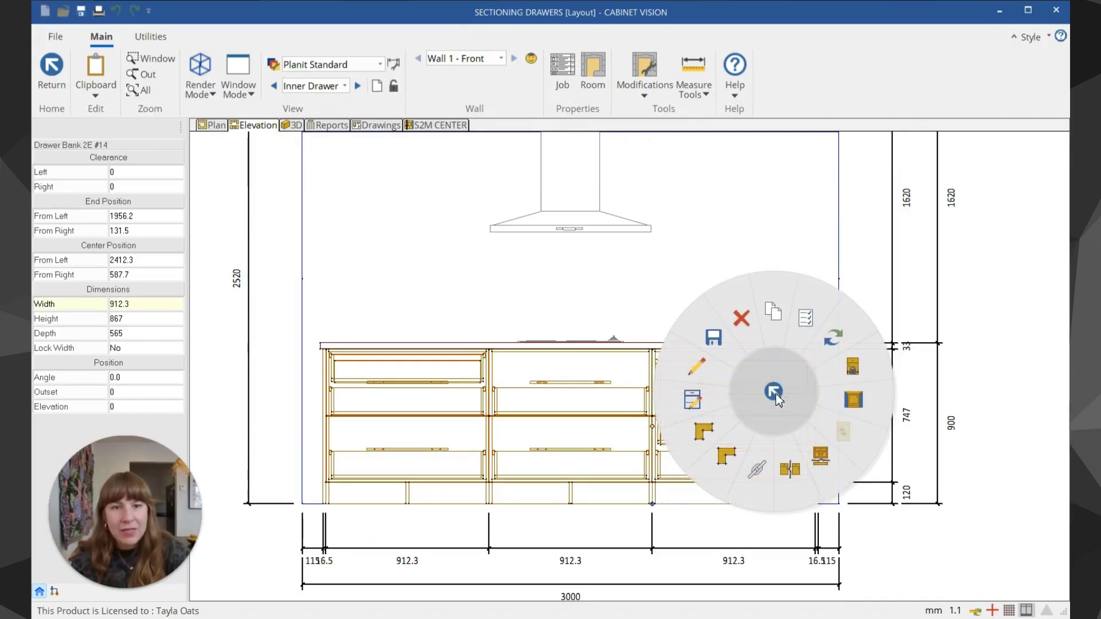
click(804, 318)
drag(490, 333, 545, 334)
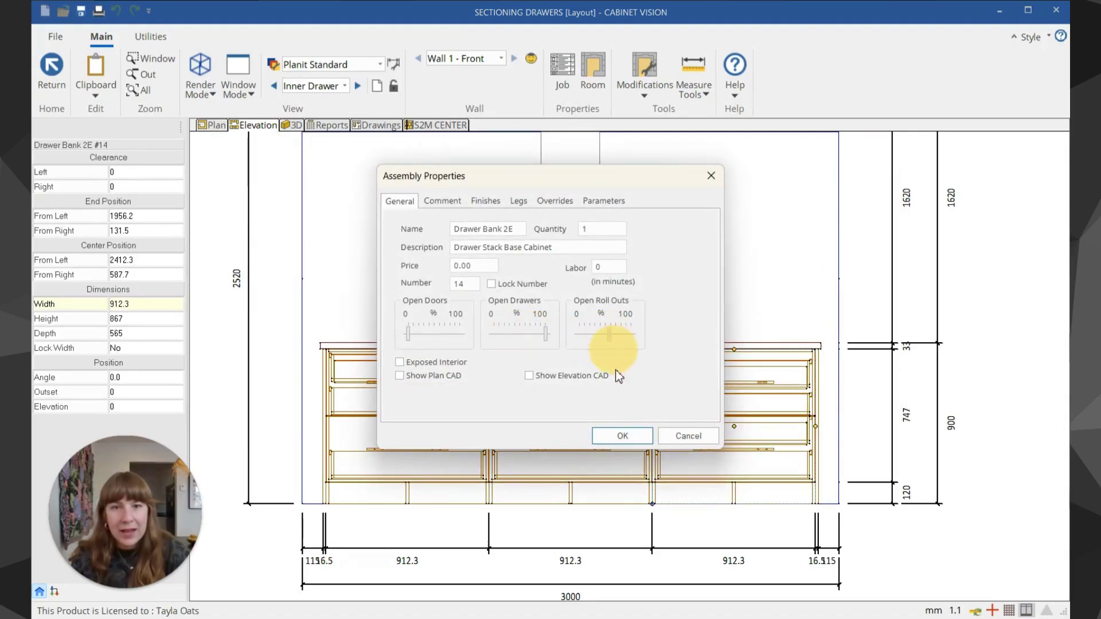
click(622, 436)
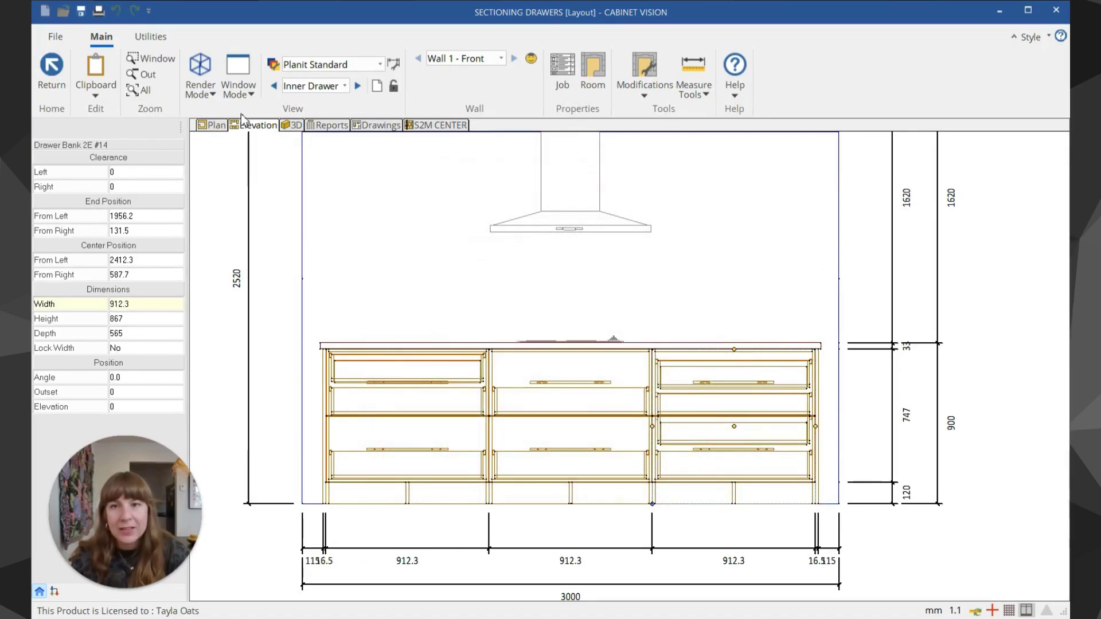
click(291, 125)
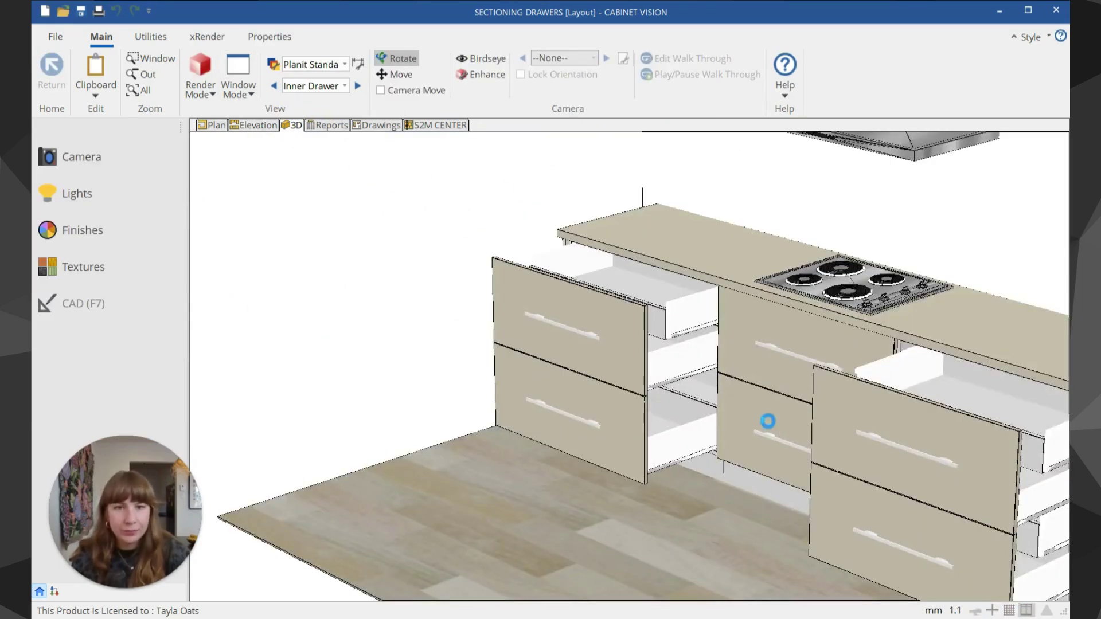
drag(769, 423, 493, 376)
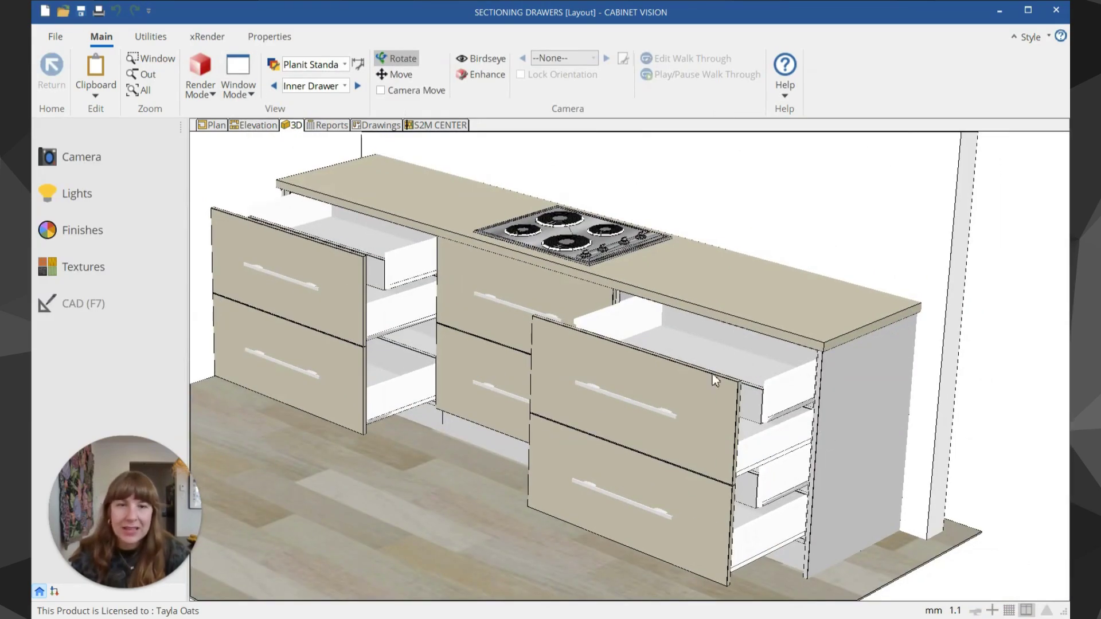